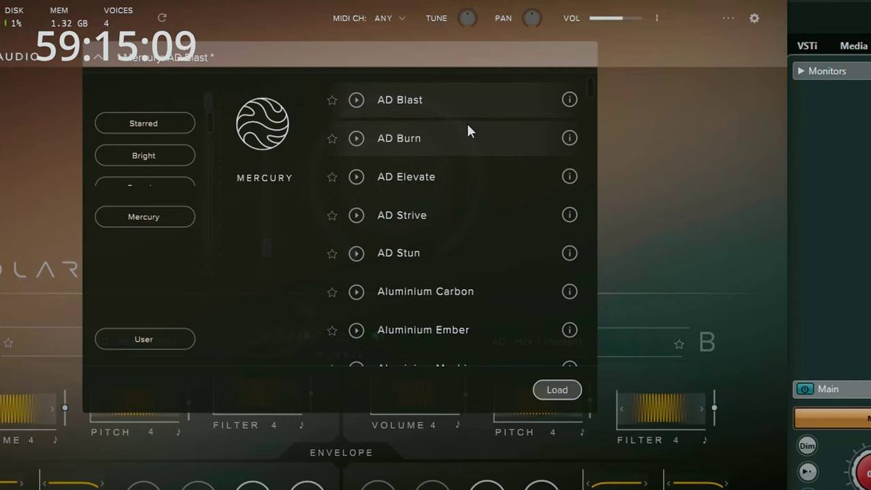
# Look through Solar's Mercury presets, the sound sources for layer A and the preset category filters.
pyautogui.scroll(-10, 402, 258)
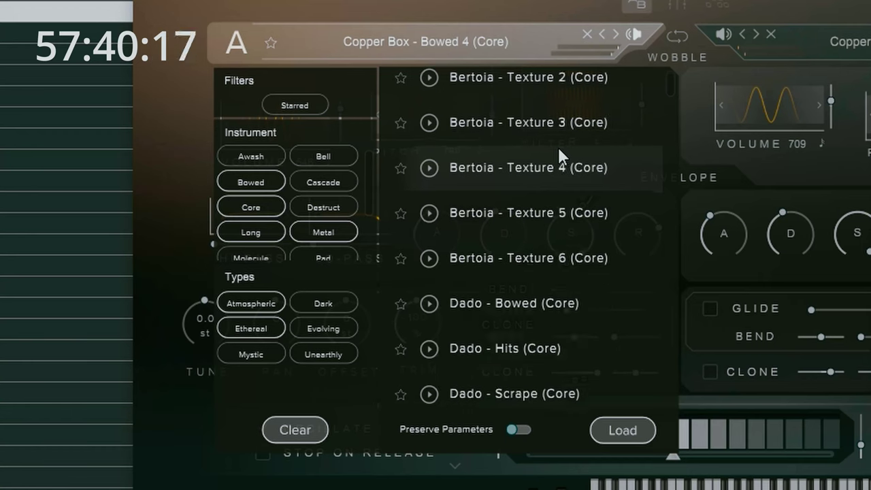
pyautogui.scroll(-3, 558, 147)
pyautogui.scroll(-2, 537, 144)
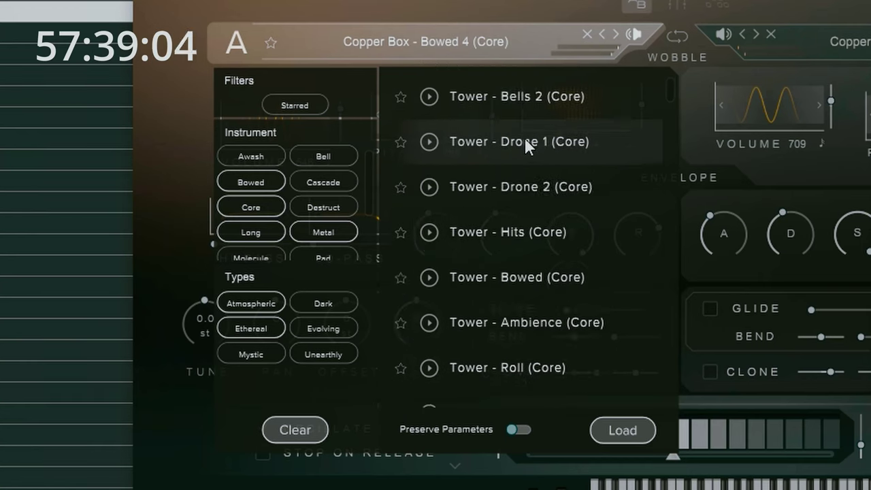
pyautogui.scroll(-10, 528, 139)
pyautogui.scroll(-4, 536, 144)
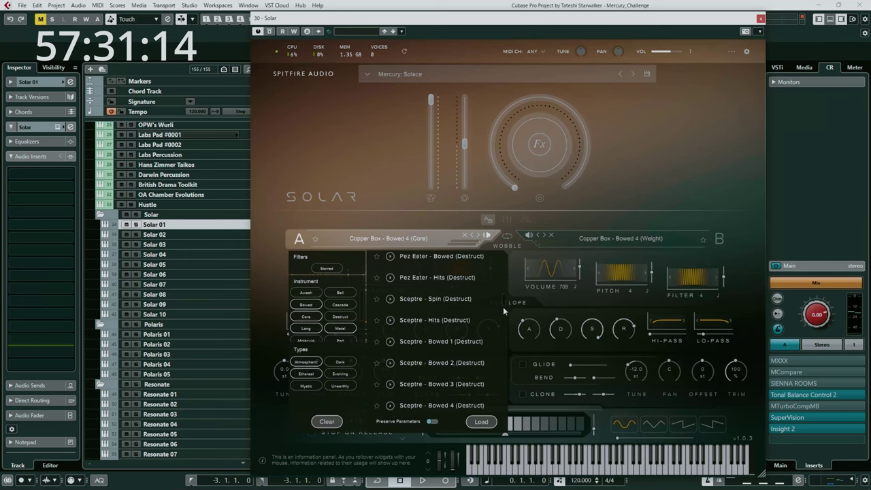
pyautogui.scroll(6, 502, 308)
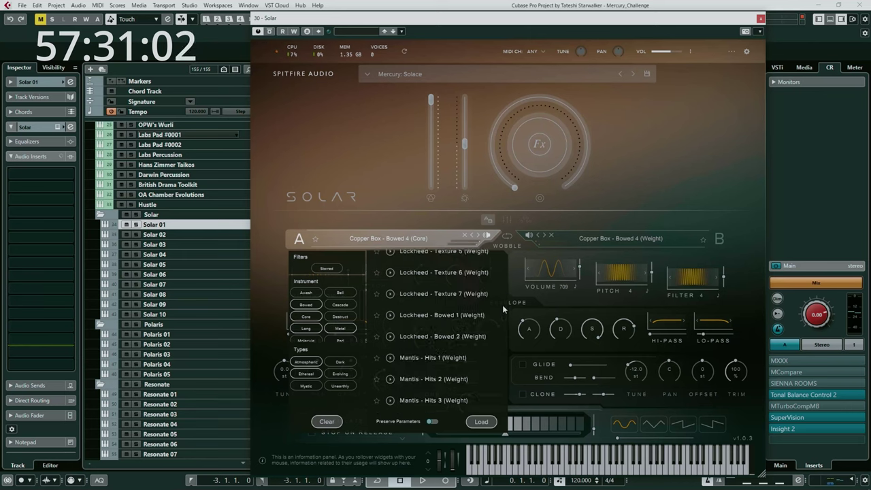
pyautogui.scroll(-1, 504, 314)
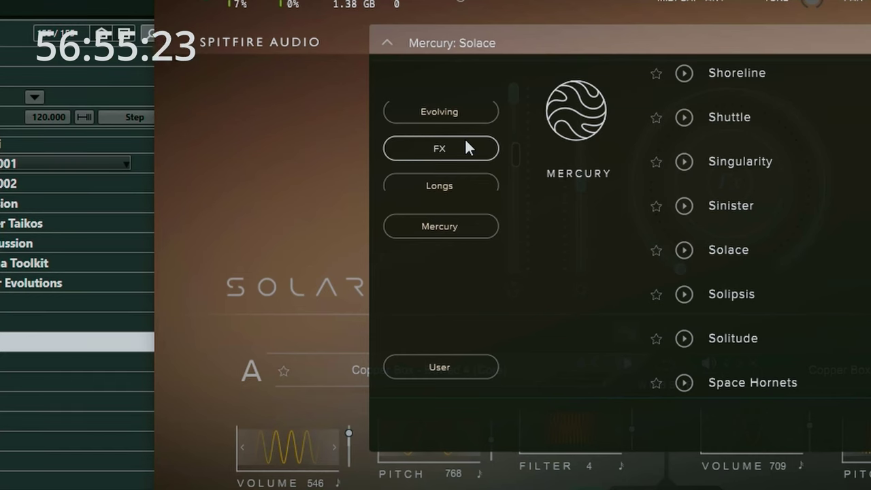
pyautogui.scroll(-3, 465, 141)
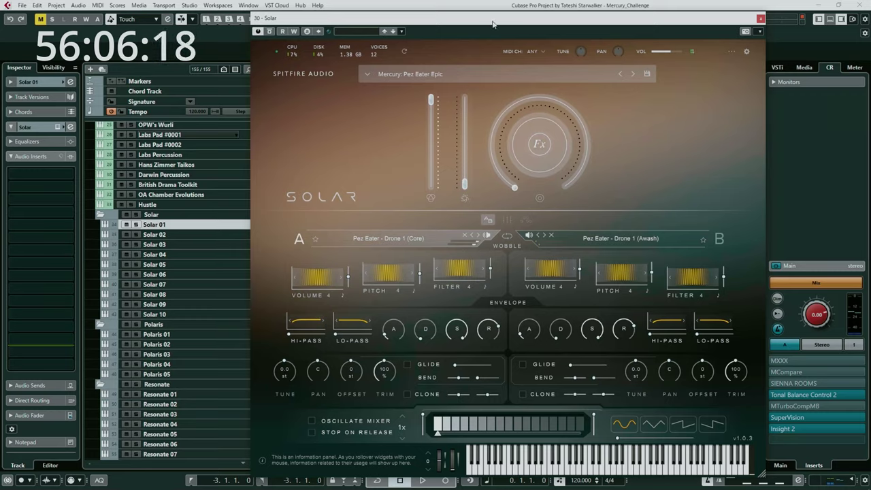
# Move the Solar window aside and show the Bay B FX effects chain.
pyautogui.moveTo(493, 25); pyautogui.dragTo(447, 19)
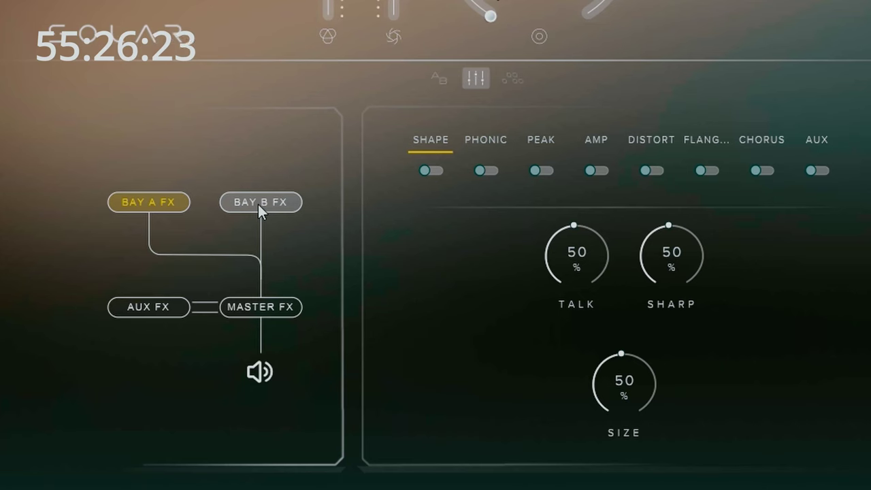
pyautogui.click(258, 204)
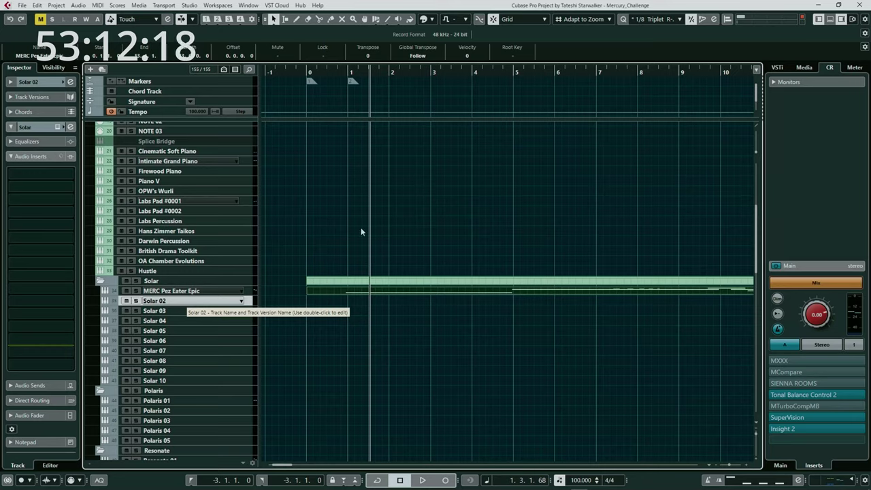
# Open the instrument on the Solar 02 track and preview the Ti SS Thrill preset in the FX category.
pyautogui.press('e')
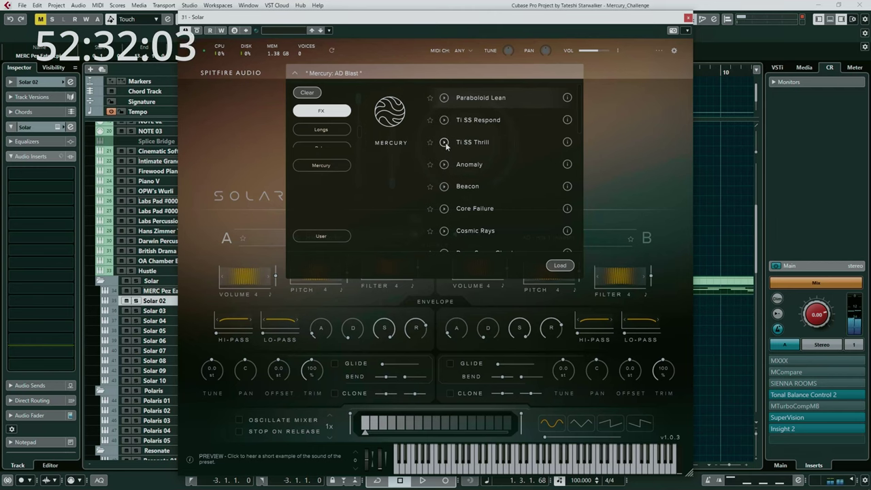
pyautogui.click(444, 143)
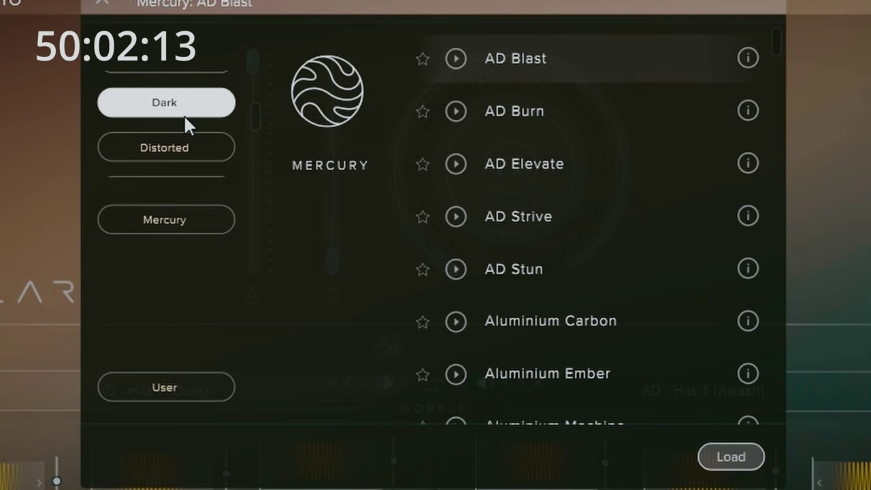
# Filter the Mercury presets by Dark and Shorts, and look further down the resulting list.
pyautogui.click(179, 147)
pyautogui.scroll(-2, 177, 144)
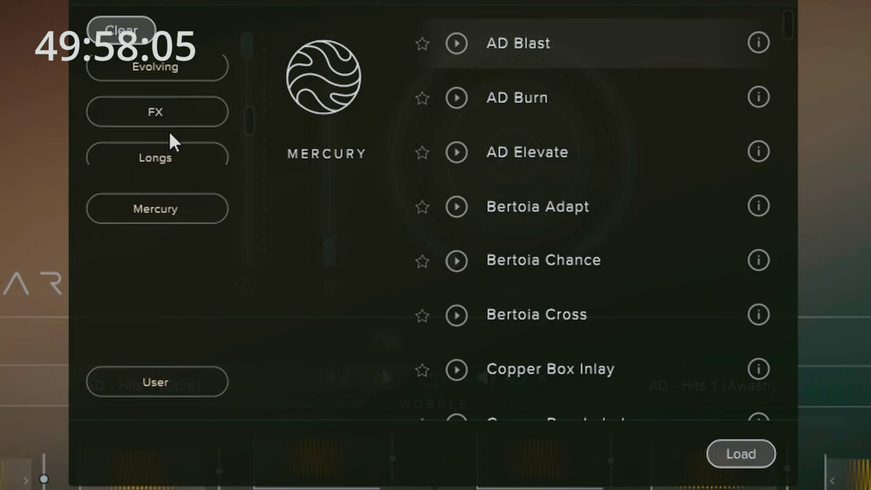
pyautogui.click(183, 134)
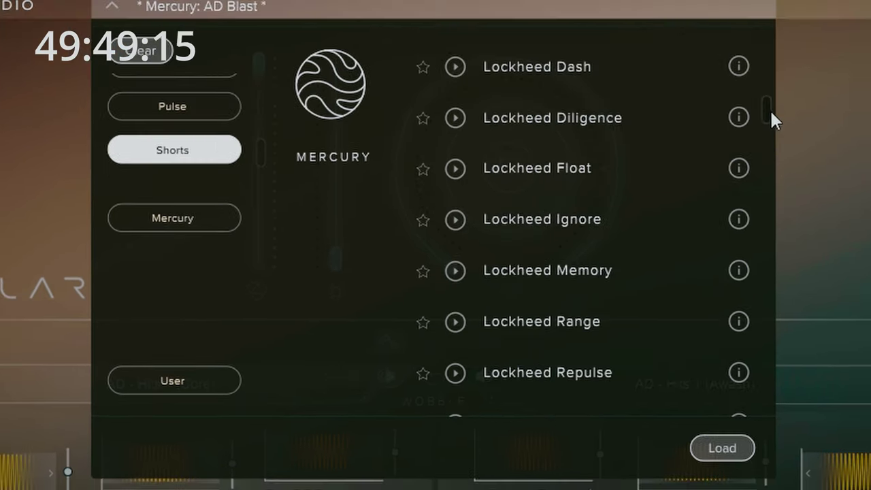
pyautogui.moveTo(770, 110); pyautogui.dragTo(776, 387)
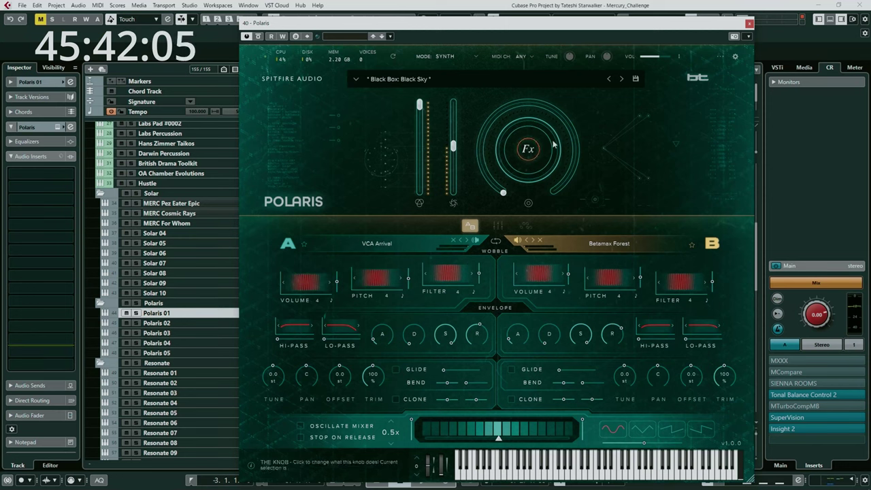
# Filter the presets of the Polaris 01 instrument by Pulsing and load Bubbly Mess from the Black Box collection.
pyautogui.click(475, 78)
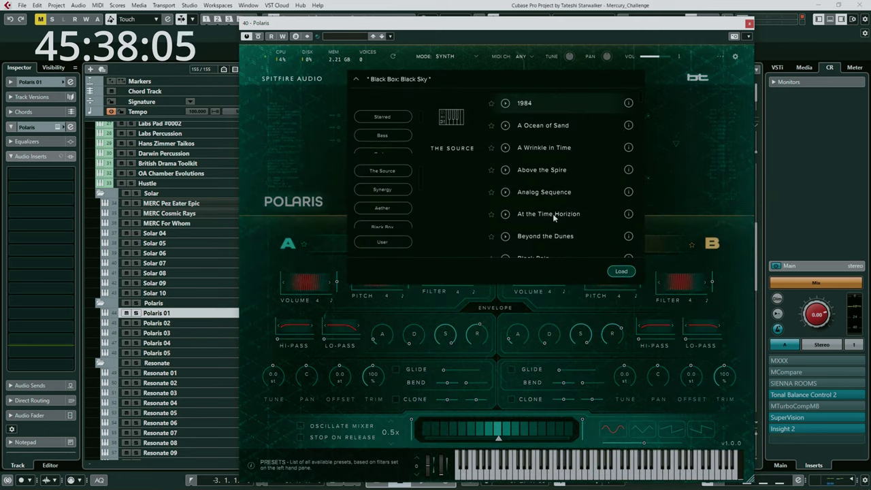
pyautogui.scroll(-10, 555, 217)
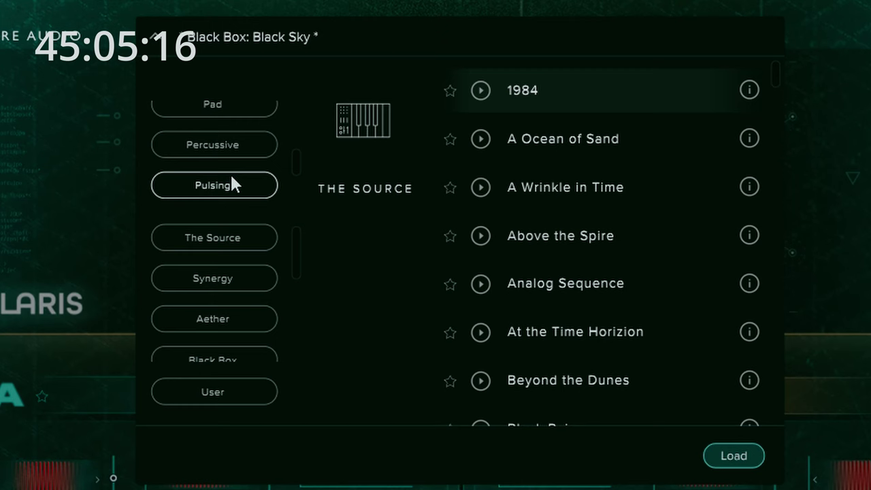
pyautogui.click(230, 175)
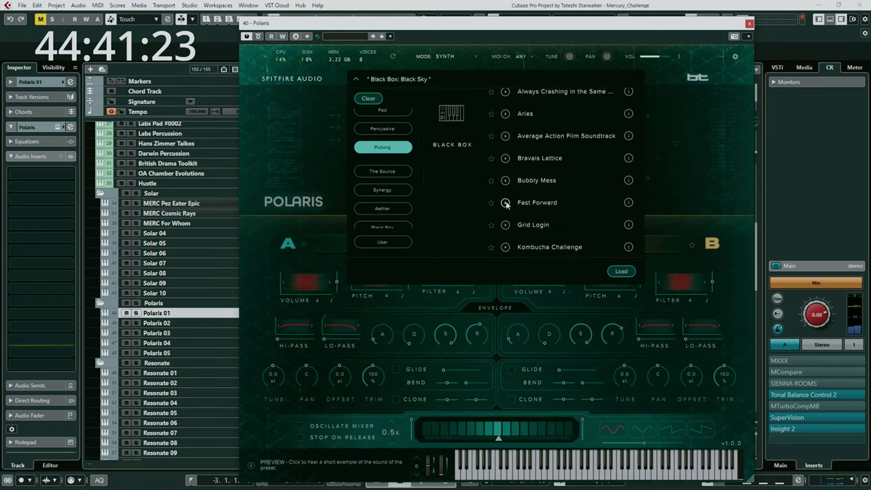
pyautogui.doubleClick(519, 180)
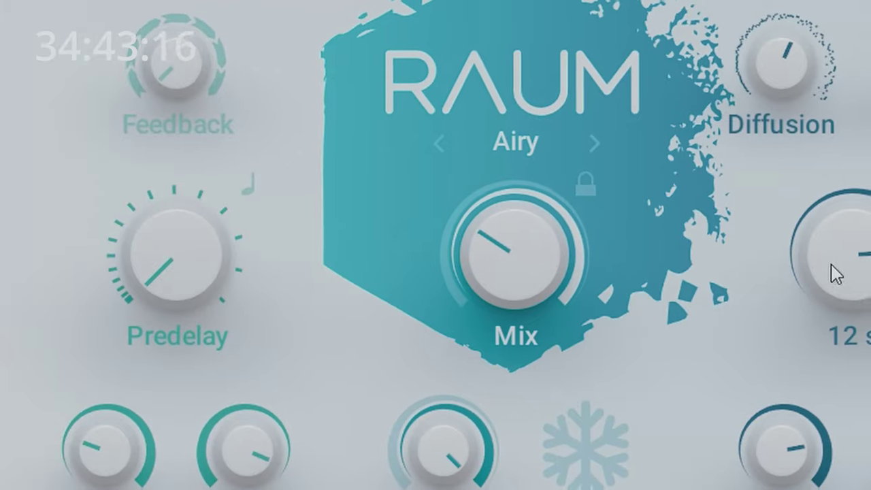
# Lower the Decay slightly and raise the Mix past 34 % in the Raum reverb's Airy mode.
pyautogui.moveTo(835, 274); pyautogui.dragTo(838, 280)
pyautogui.moveTo(532, 301); pyautogui.dragTo(532, 290)
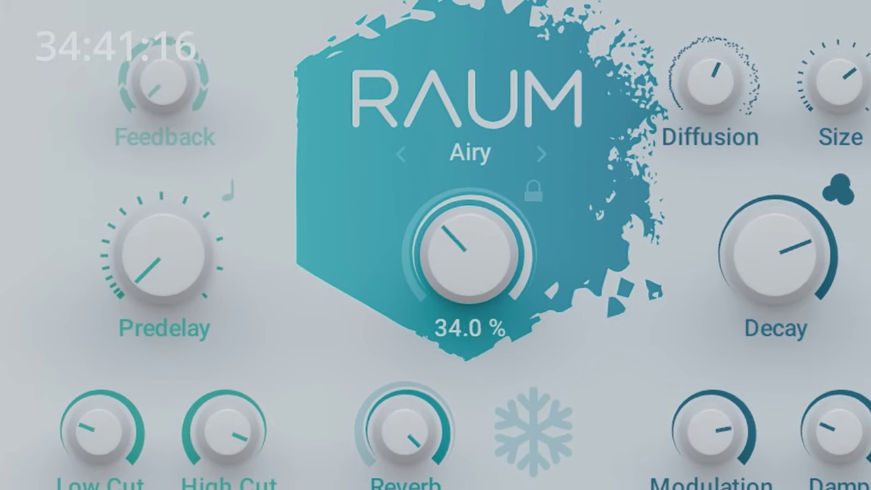
pyautogui.moveTo(480, 306); pyautogui.dragTo(480, 294)
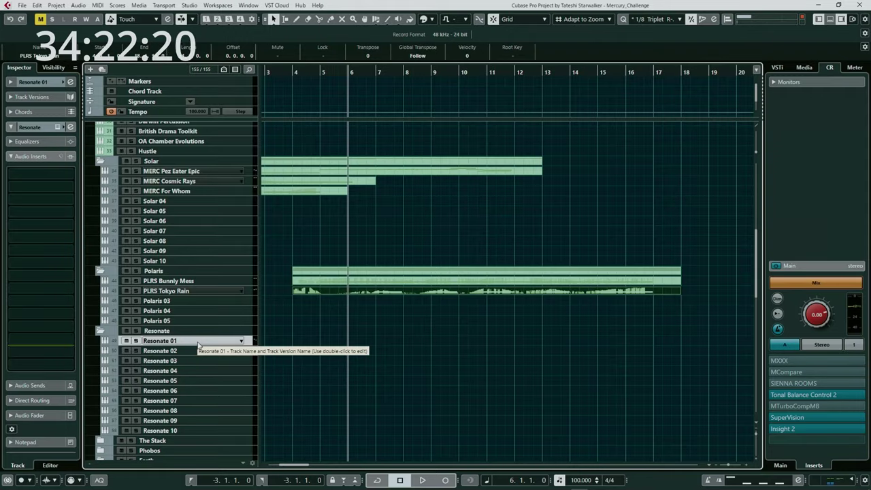
# Look through the String Orchestra, Synths and Vintage Resampling presets of the instrument on the Polaris 03 track.
pyautogui.click(197, 346)
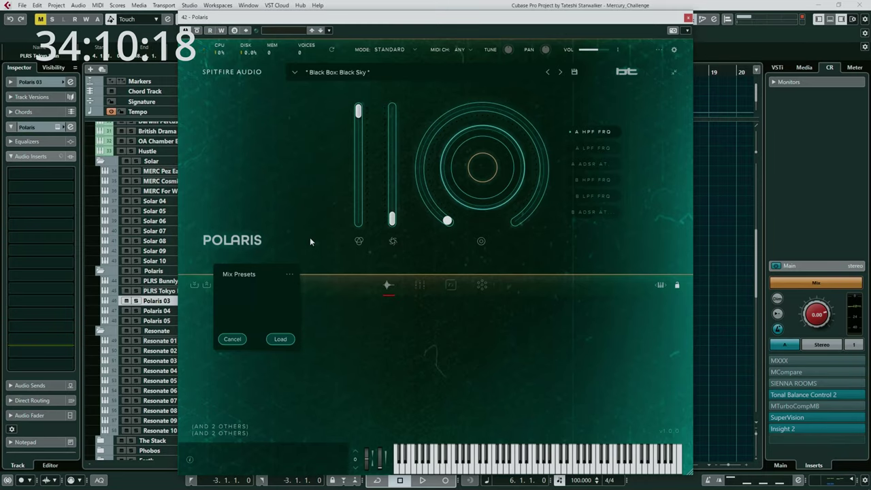
pyautogui.click(339, 228)
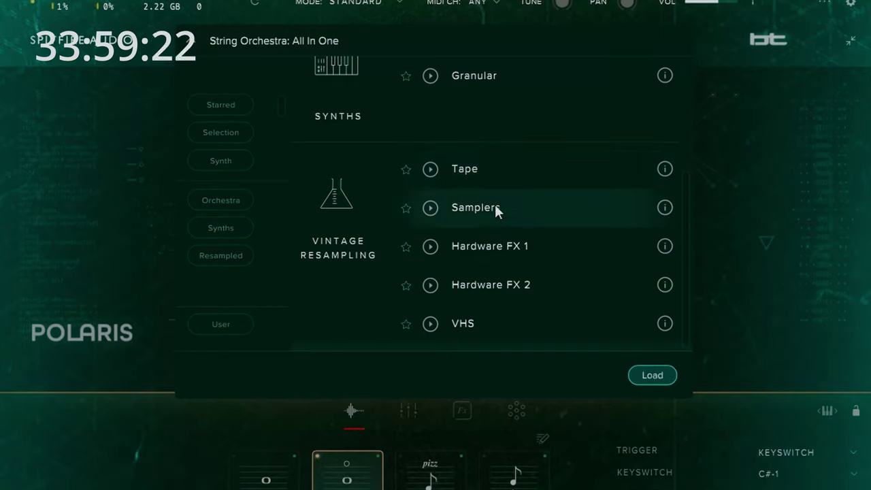
pyautogui.scroll(3, 468, 169)
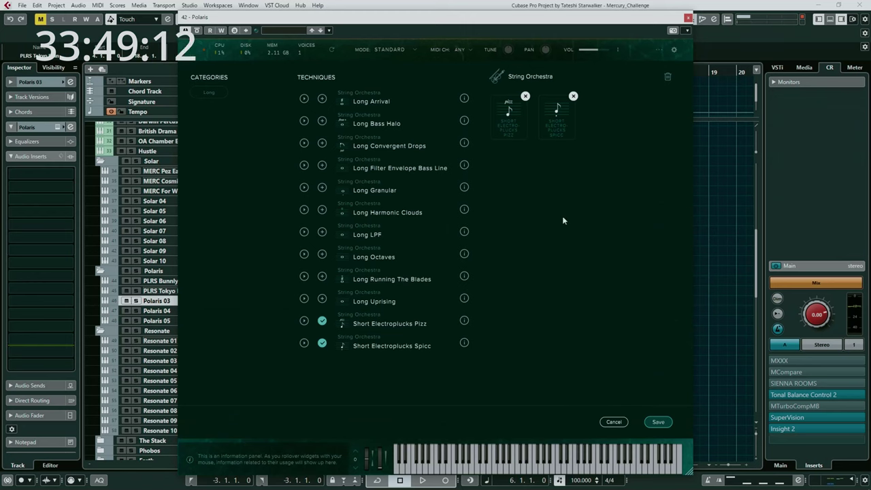
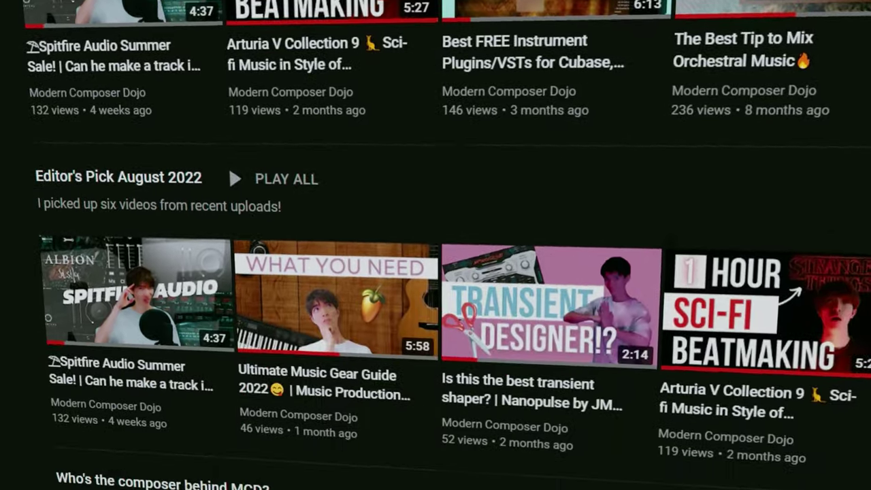
pyautogui.scroll(-3, 436, 272)
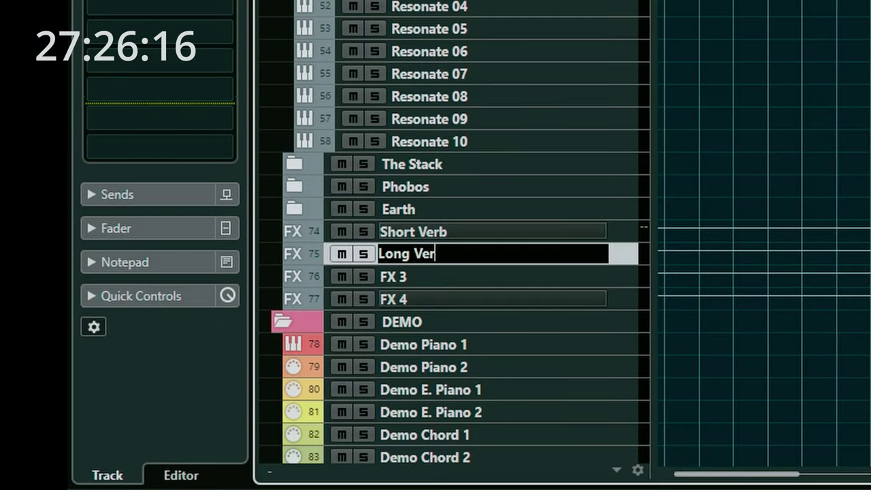
# Rename the three FX tracks below Short Verb as Long Verb, Alg Verb and Plate Verb.
pyautogui.write('b')
pyautogui.press('Return')
pyautogui.press('Down')
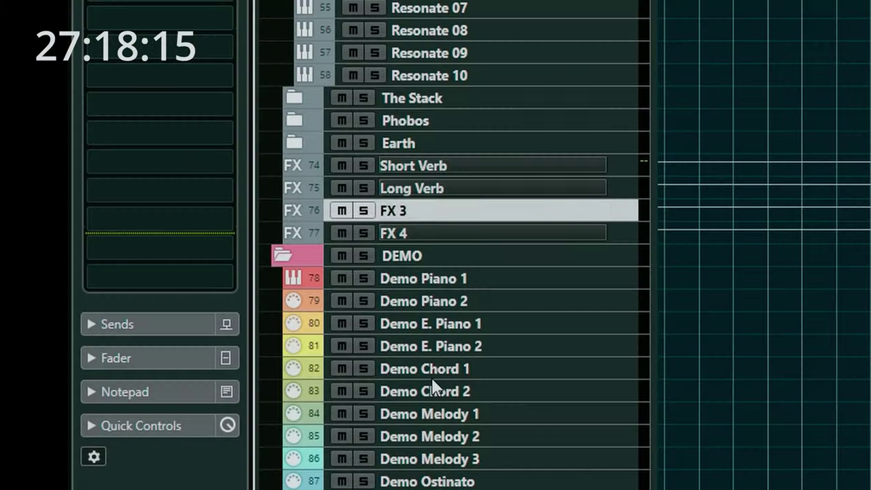
pyautogui.press('Return')
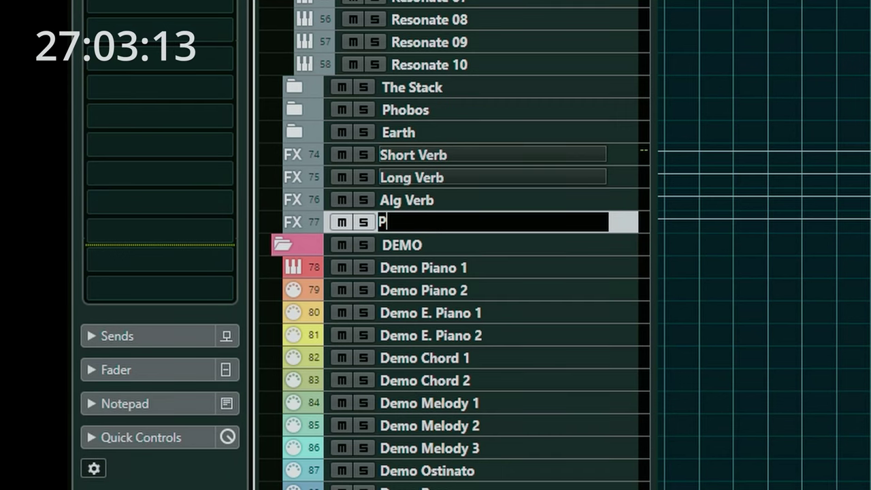
pyautogui.write('rb')
pyautogui.press('Return')
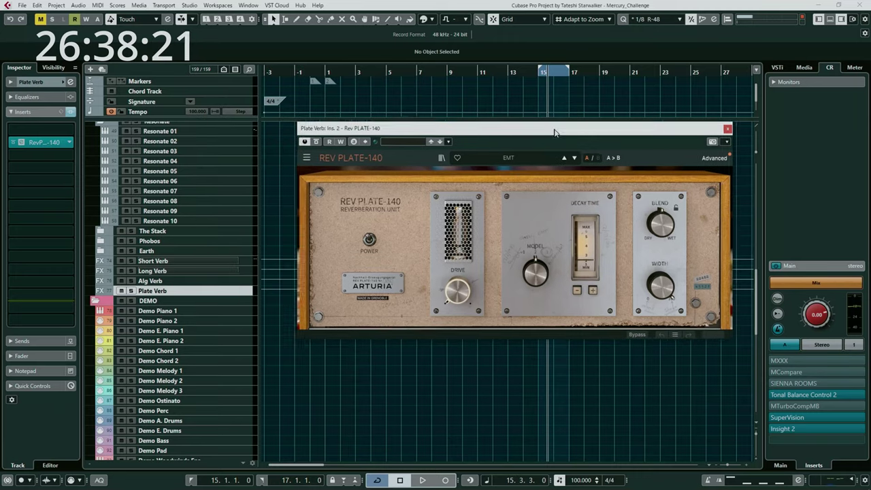
# Review the Pre 1973 and Cinematic Rooms Professional inserts on the Short Verb track, moving and closing their windows.
pyautogui.scroll(2, 206, 239)
pyautogui.scroll(-2, 206, 244)
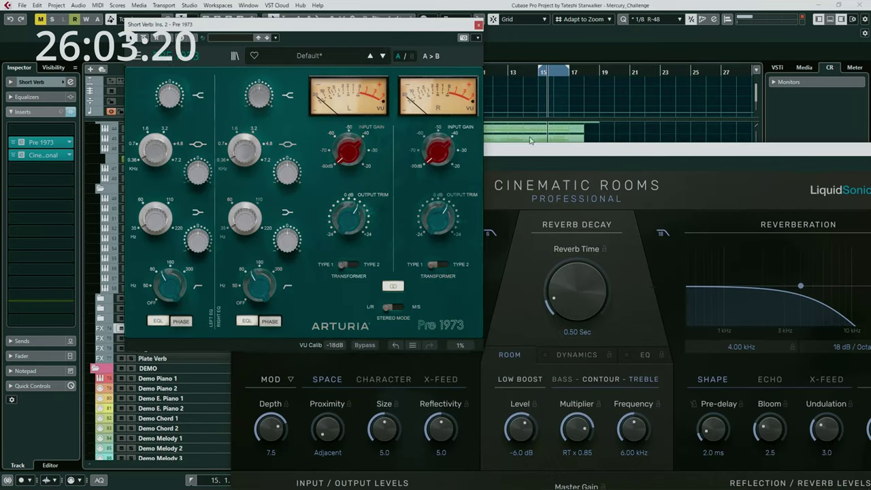
pyautogui.moveTo(561, 158); pyautogui.dragTo(554, 82)
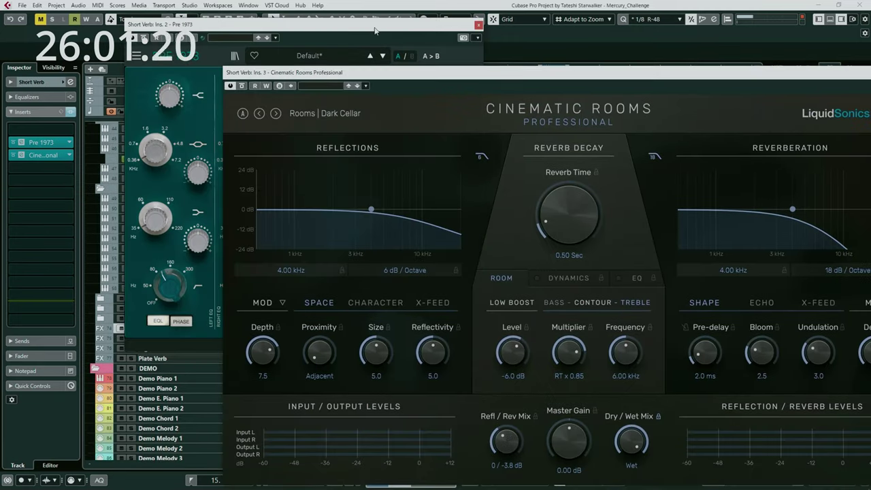
pyautogui.click(374, 31)
pyautogui.moveTo(382, 31); pyautogui.dragTo(351, 41)
pyautogui.click(446, 36)
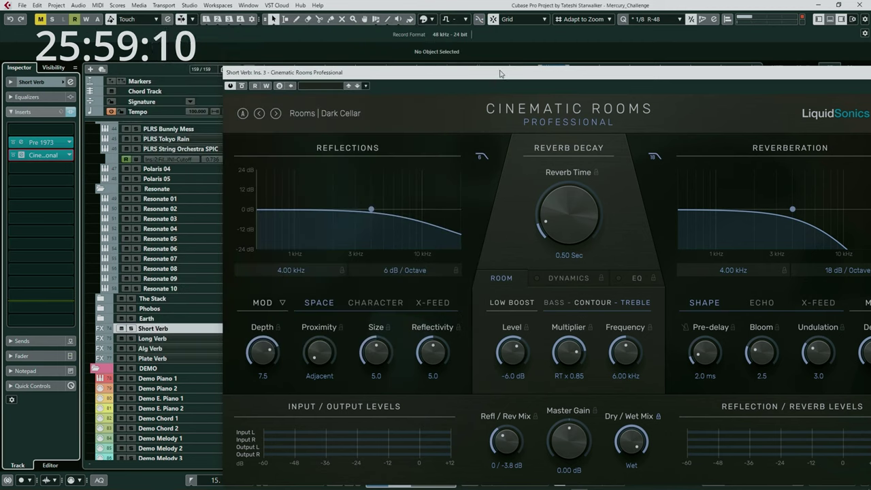
pyautogui.moveTo(505, 75); pyautogui.dragTo(320, 29)
pyautogui.click(725, 33)
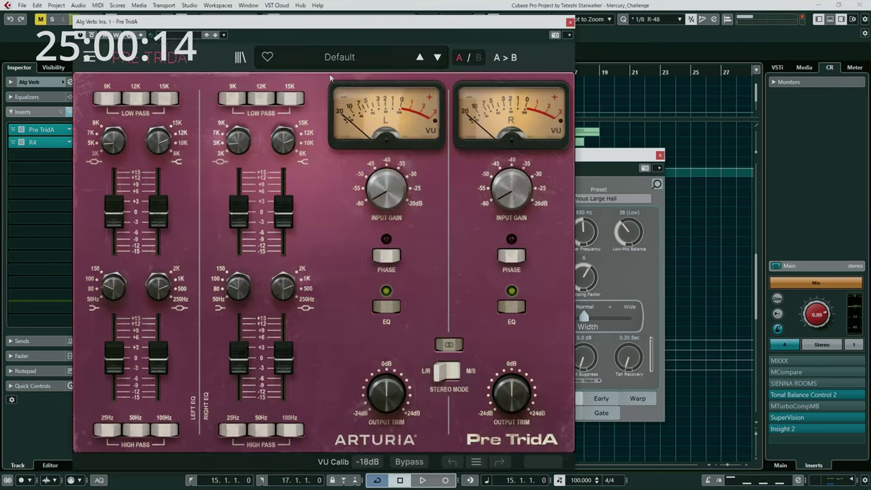
# Move the Pre TridA window aside and load the Organic Hall preset from the Classical keyword in Alg Verb's R4 reverb.
pyautogui.moveTo(315, 25); pyautogui.dragTo(289, 60)
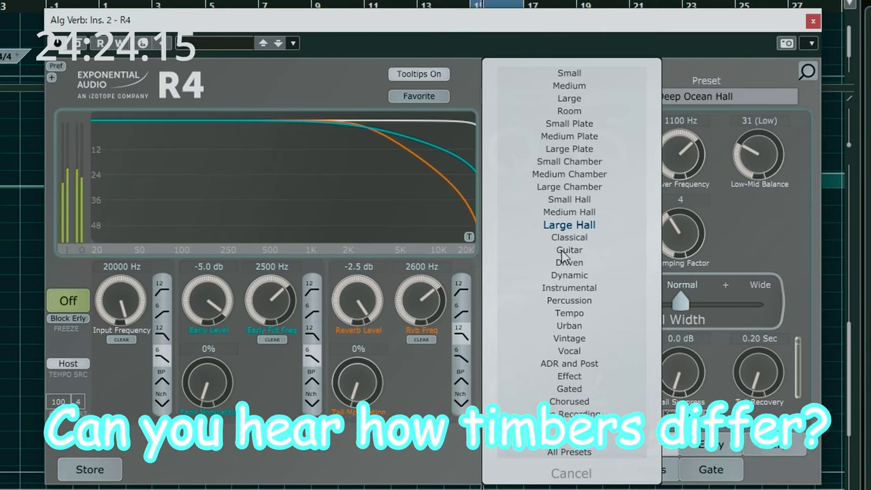
pyautogui.click(575, 237)
pyautogui.click(670, 99)
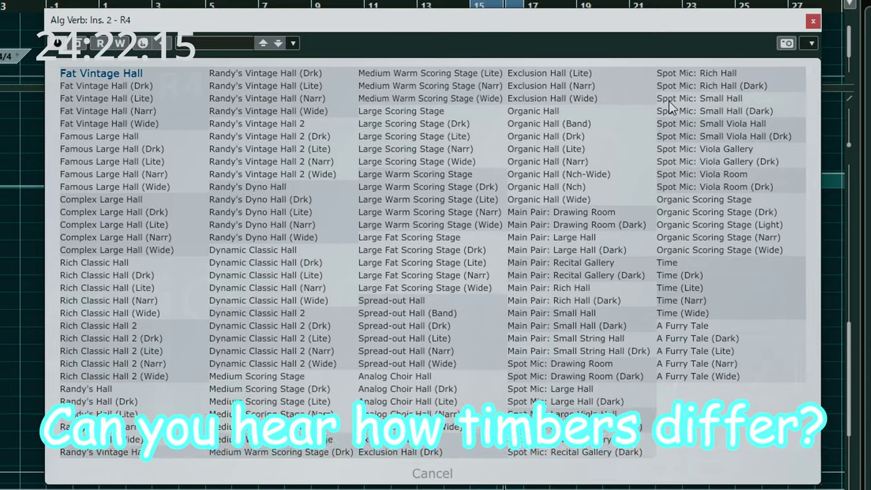
pyautogui.click(577, 113)
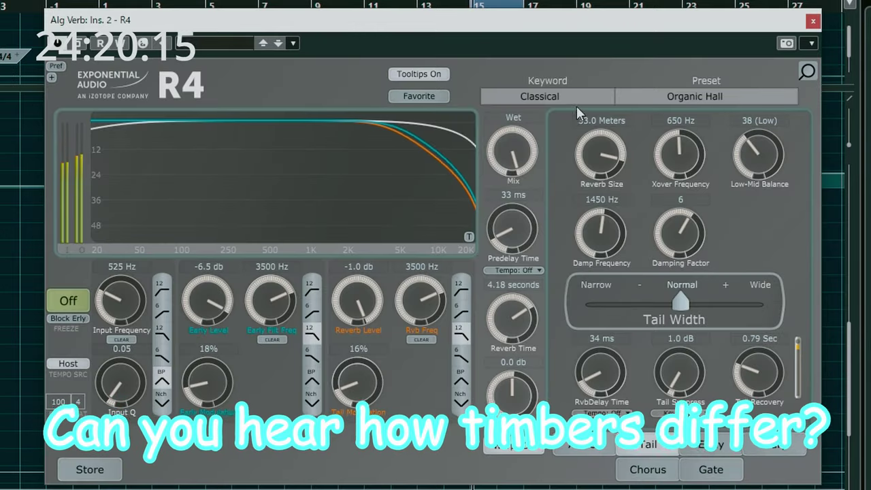
# Try the Rich Classic Hall preset from R4's Classical keyword on Alg Verb, and replace it with Randy's Hall (Drk).
pyautogui.click(575, 102)
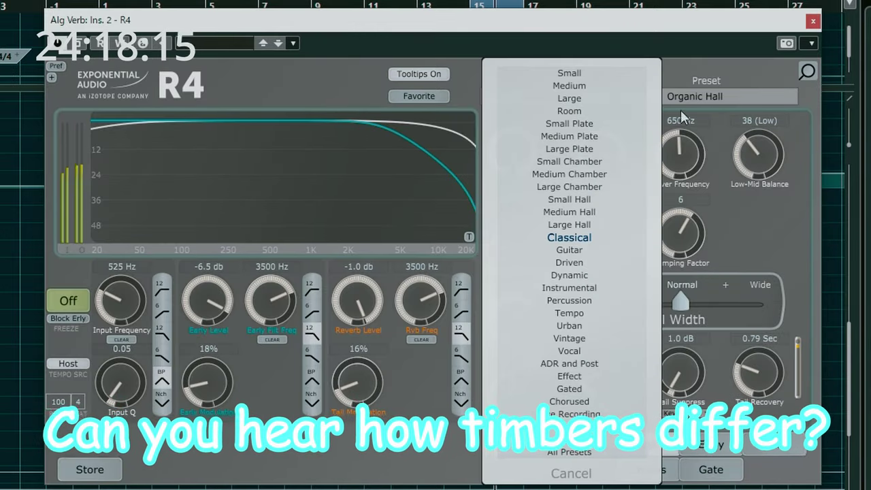
pyautogui.click(569, 238)
pyautogui.click(615, 102)
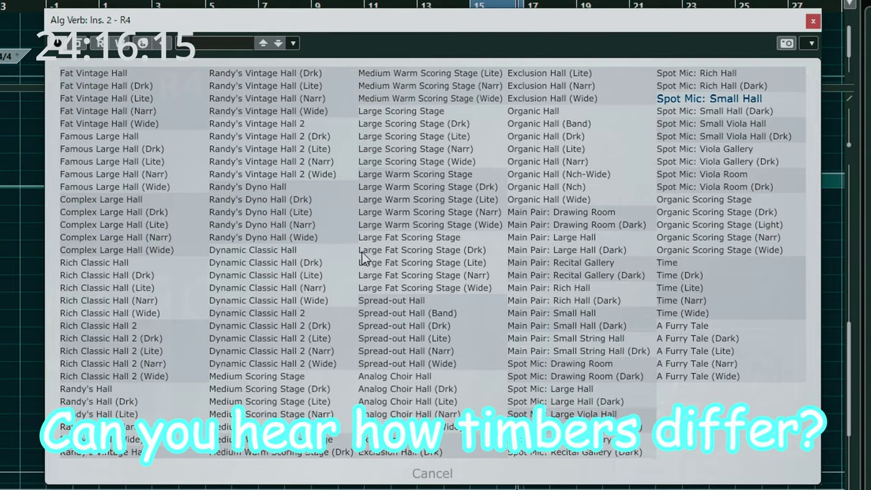
pyautogui.click(119, 270)
pyautogui.click(685, 102)
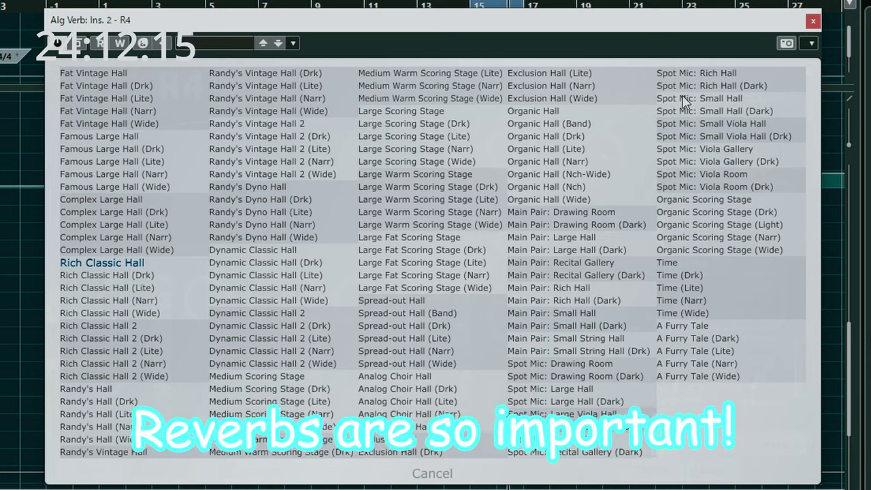
pyautogui.click(99, 401)
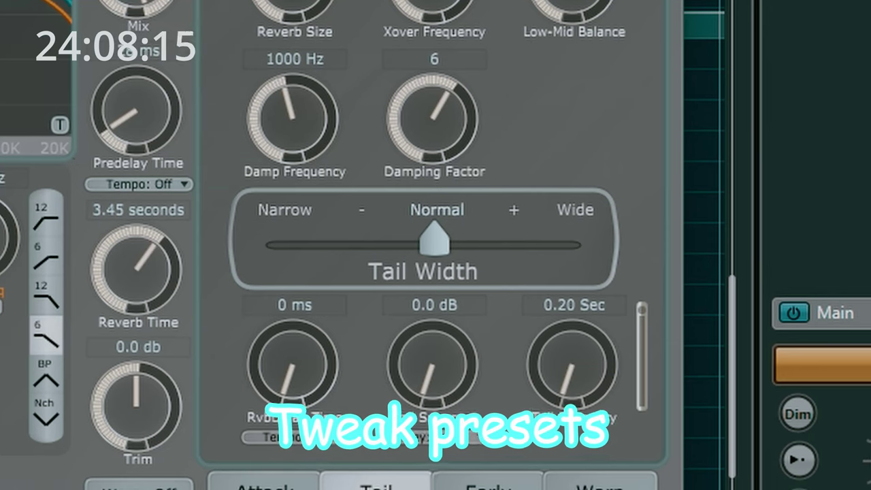
# Sweep R4's Tail Width towards Narrow and Wide, and bring it back to slightly above Normal.
pyautogui.moveTo(426, 238); pyautogui.dragTo(270, 256)
pyautogui.moveTo(303, 233); pyautogui.dragTo(522, 227)
pyautogui.moveTo(595, 227); pyautogui.dragTo(455, 250)
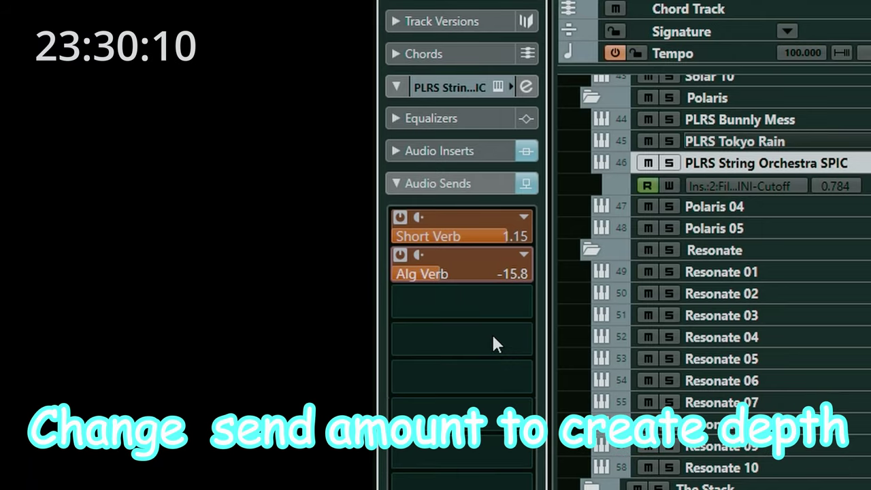
# Adjust the Alg Verb send level on the PLRS String Orchestra SPIC track.
pyautogui.moveTo(491, 332); pyautogui.dragTo(528, 326)
pyautogui.moveTo(470, 282); pyautogui.dragTo(500, 271)
pyautogui.scroll(4, 507, 268)
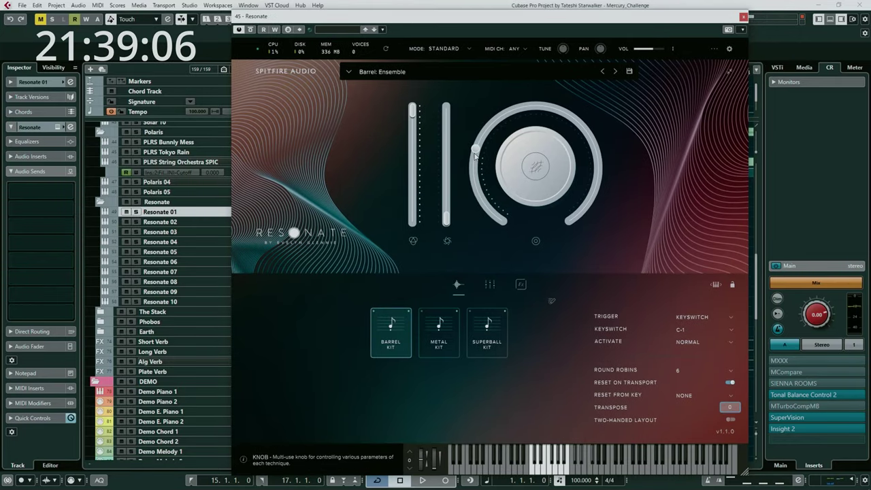
# Look through the Barrel, Timpani, Water Tank and Thundersheet presets of the Resonate instrument on the Resonate 01 track.
pyautogui.click(521, 287)
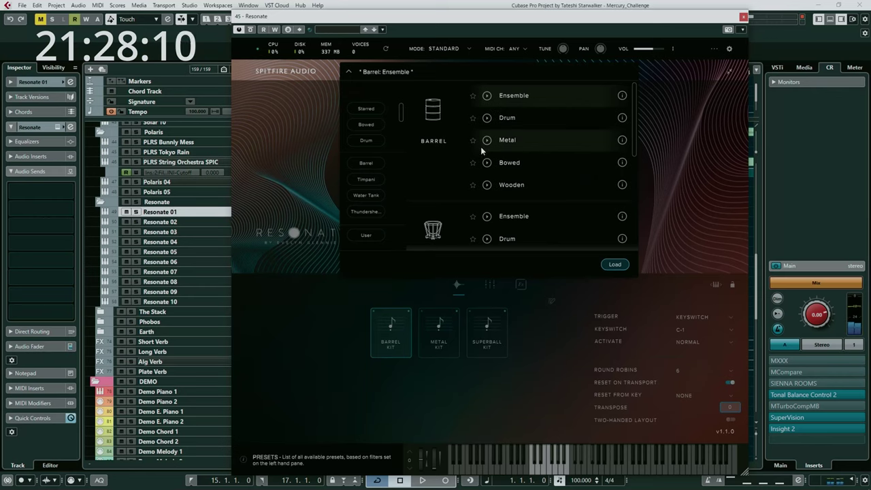
pyautogui.scroll(-1, 480, 146)
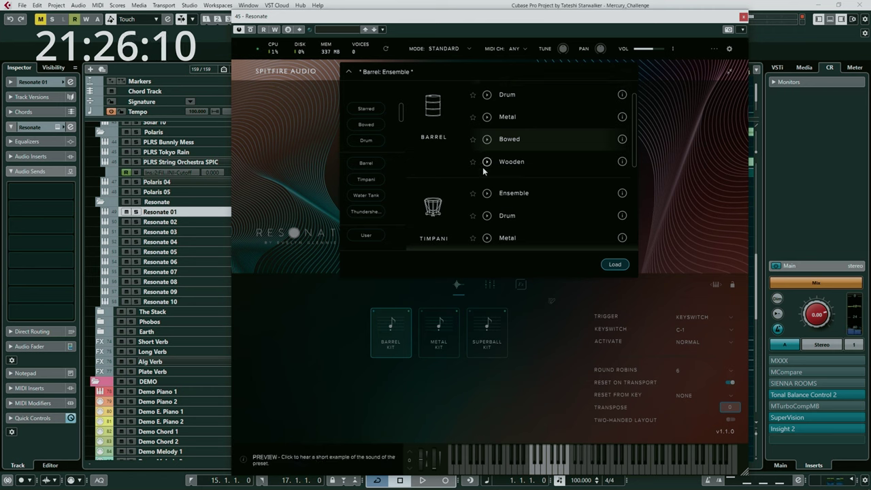
pyautogui.scroll(-1, 485, 169)
pyautogui.scroll(-1, 485, 175)
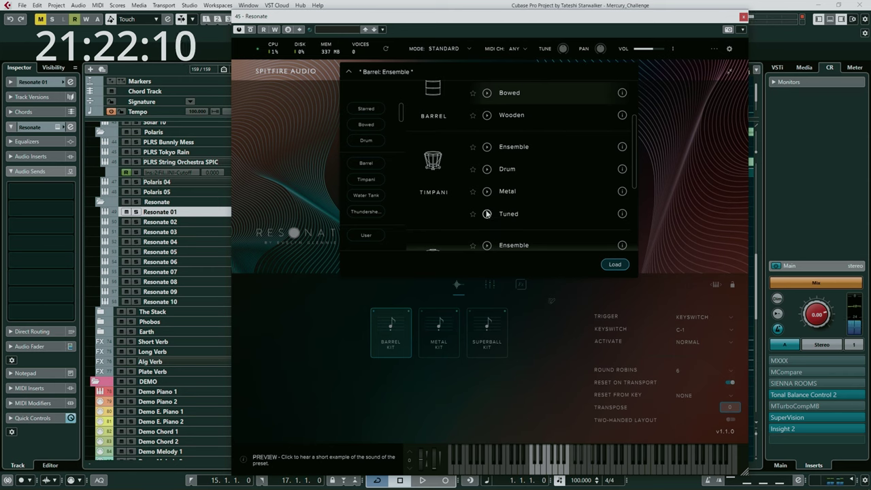
pyautogui.scroll(-2, 486, 216)
pyautogui.scroll(-2, 489, 201)
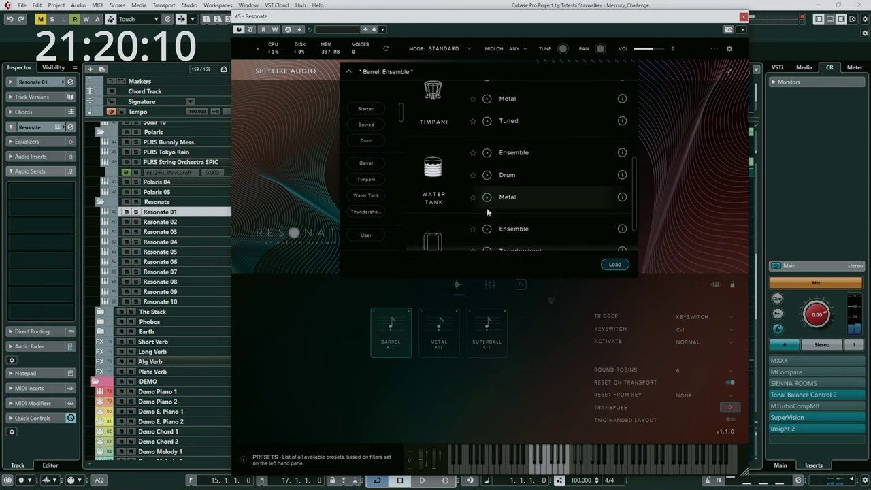
pyautogui.scroll(-1, 486, 202)
pyautogui.scroll(-1, 487, 208)
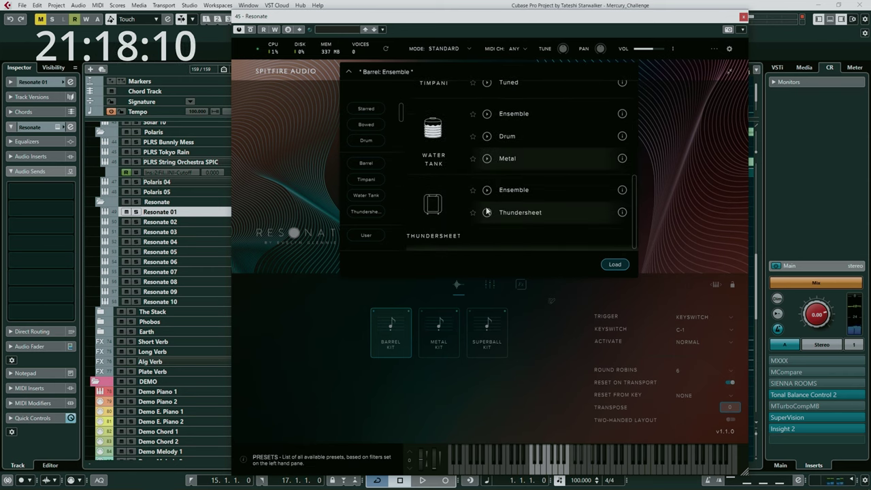
pyautogui.scroll(2, 486, 214)
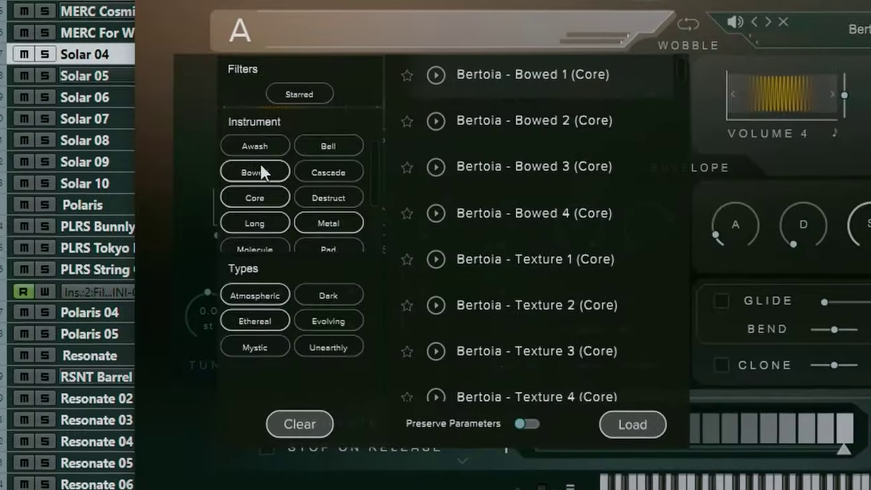
# Filter the layer A sound list of Solar on the Solar 04 track, and adjust the layer's Filter and Pitch wobble amounts.
pyautogui.scroll(-3, 260, 171)
pyautogui.click(334, 189)
pyautogui.click(340, 214)
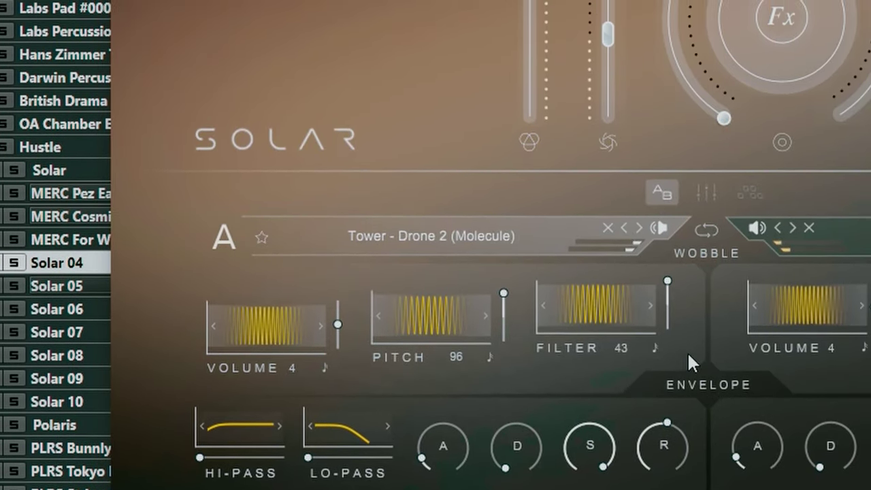
pyautogui.doubleClick(666, 290)
pyautogui.doubleClick(504, 262)
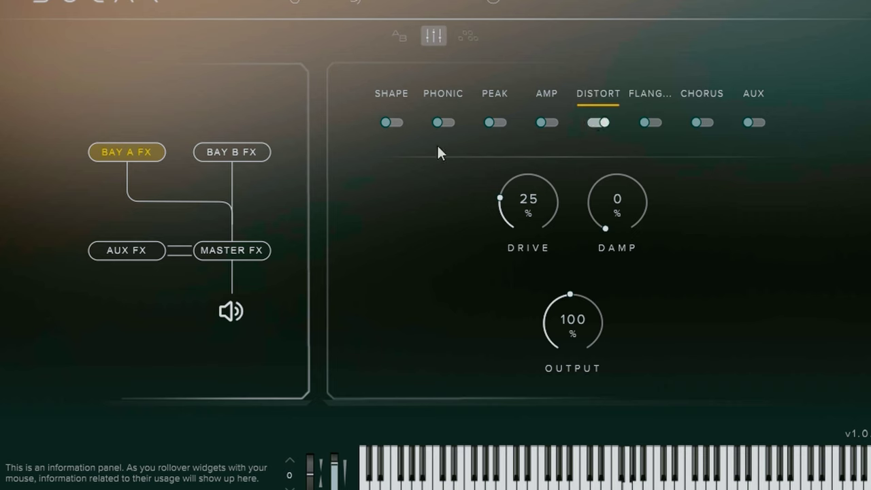
# Check Solar's Bay B effects, return to Bay A and adjust the Drive of its distortion.
pyautogui.click(228, 150)
pyautogui.click(148, 154)
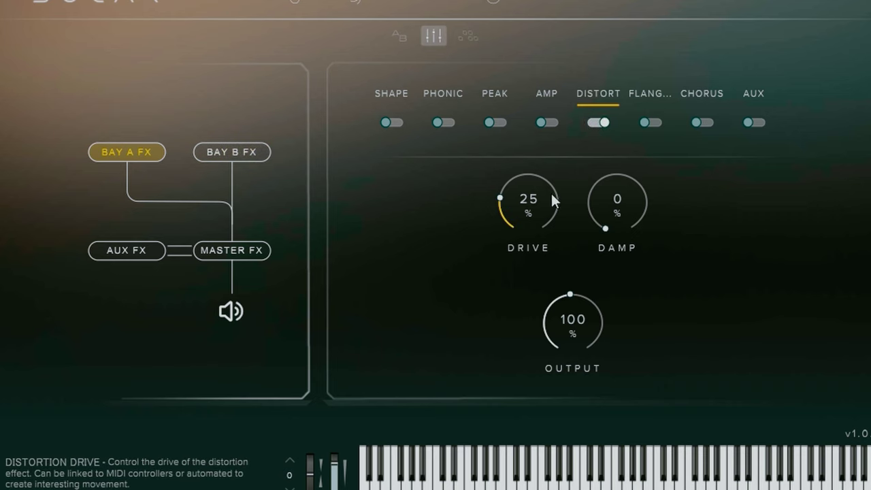
pyautogui.moveTo(541, 210); pyautogui.dragTo(622, 46)
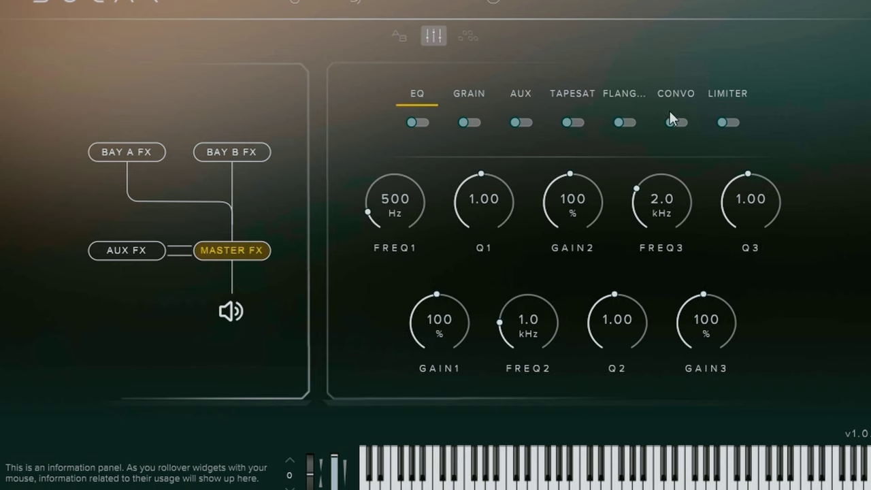
# Turn on the Convo and Tapesat effects in Solar's master FX, and adjust Tapesat's Warmth.
pyautogui.click(680, 95)
pyautogui.click(542, 272)
pyautogui.scroll(3, 592, 136)
pyautogui.click(565, 36)
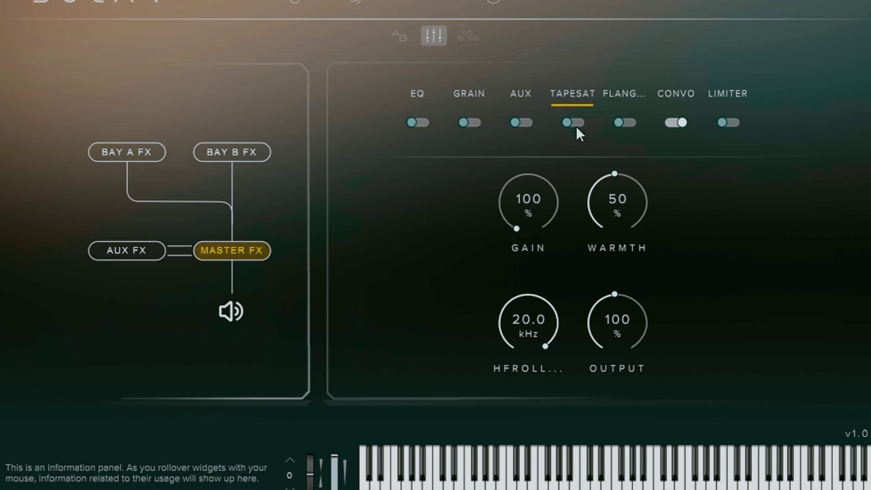
pyautogui.click(575, 125)
pyautogui.moveTo(610, 225); pyautogui.dragTo(619, 200)
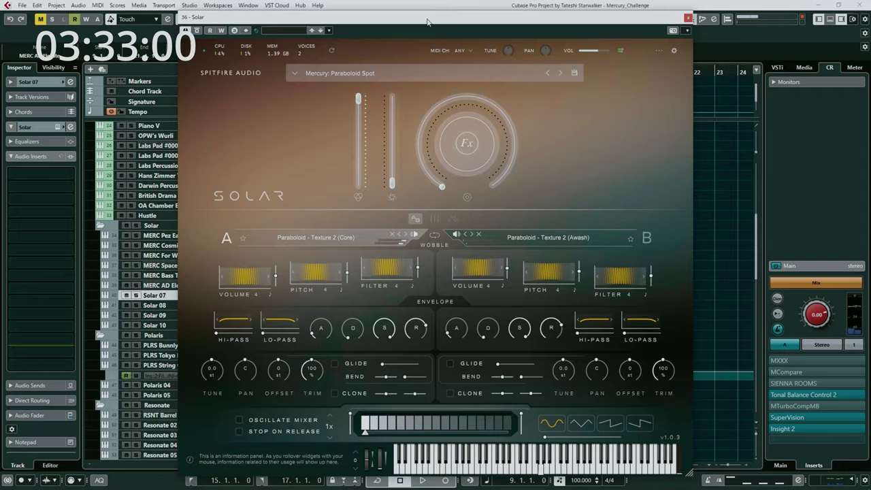
# Move the Solar 07 instrument window aside, and close the Filter MINI insert on the MERC Paraboloid track.
pyautogui.moveTo(427, 22); pyautogui.dragTo(541, 41)
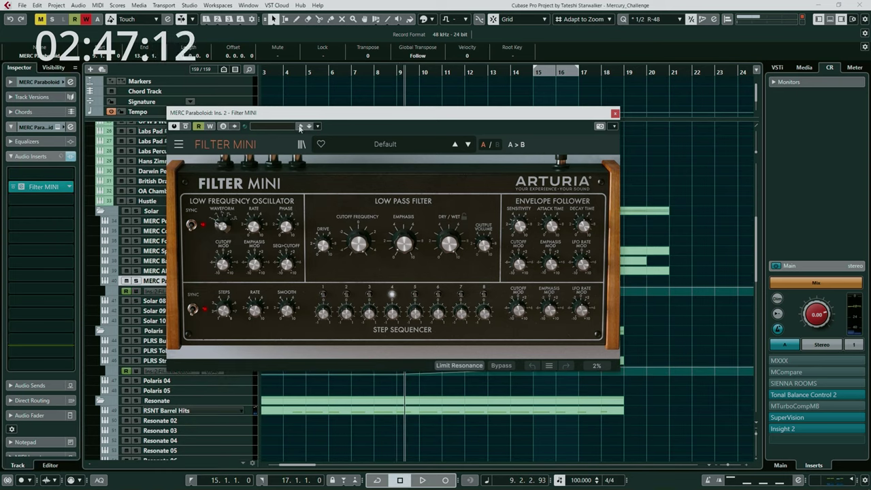
pyautogui.click(614, 113)
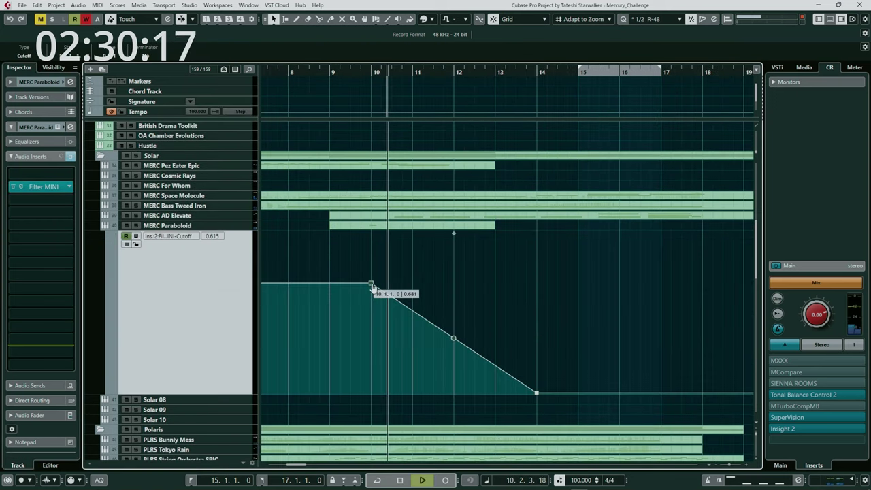